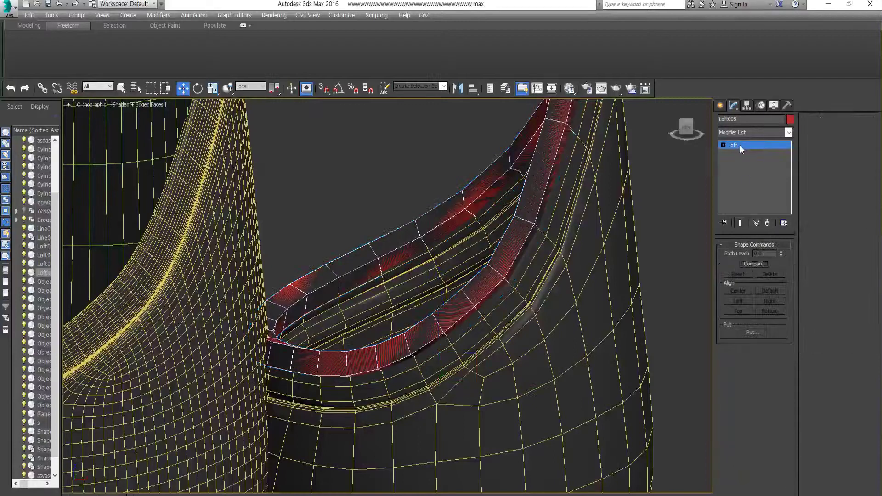
Step: Loft a cross-section shape along the pocket rim spline Shape005
{"action": "left_click", "coordinate": [745, 134]}
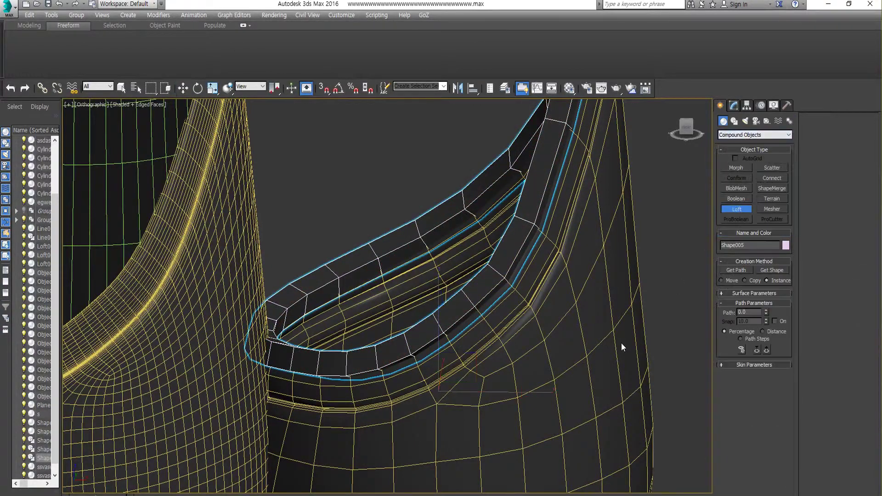
{"action": "scroll", "coordinate": [621, 347], "scroll_direction": "down", "scroll_amount": 10}
{"action": "scroll", "coordinate": [642, 276], "scroll_direction": "down", "scroll_amount": 10}
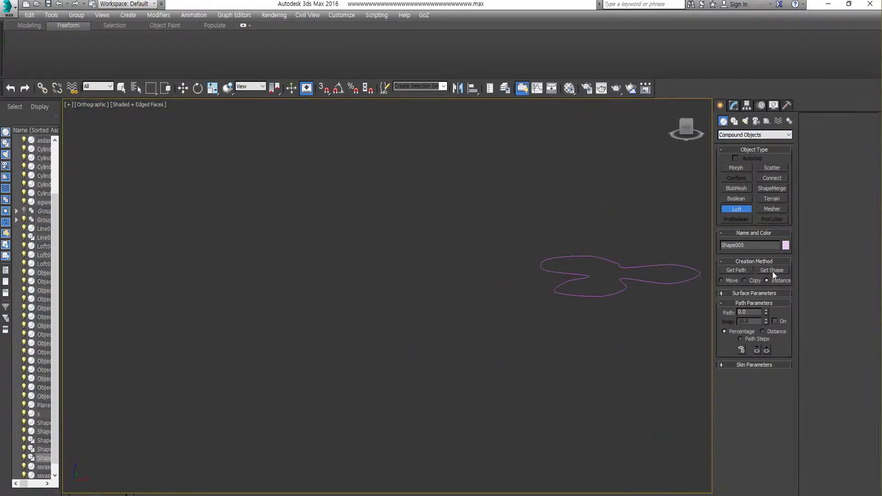
{"action": "left_click", "coordinate": [682, 281]}
{"action": "scroll", "coordinate": [578, 383], "scroll_direction": "up", "scroll_amount": 10}
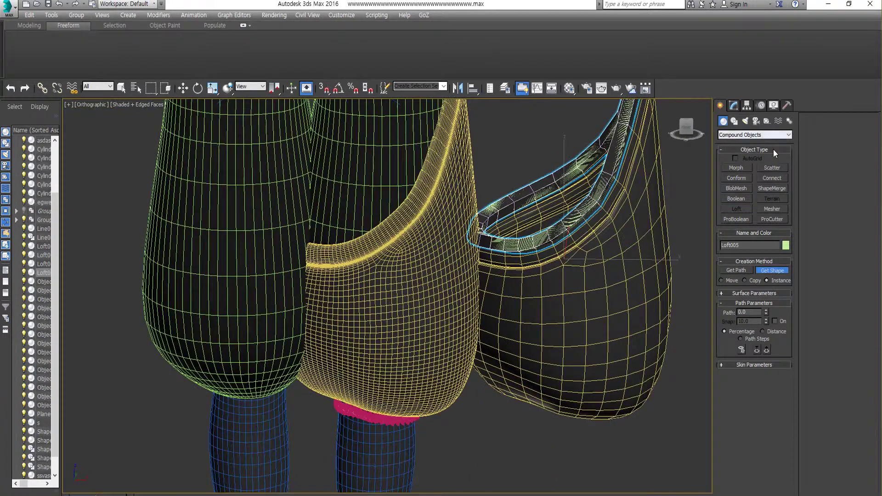
Step: Twist the new loft tightly by setting its twist curve end point to 30000
{"action": "left_click", "coordinate": [734, 105]}
{"action": "left_click", "coordinate": [832, 307]}
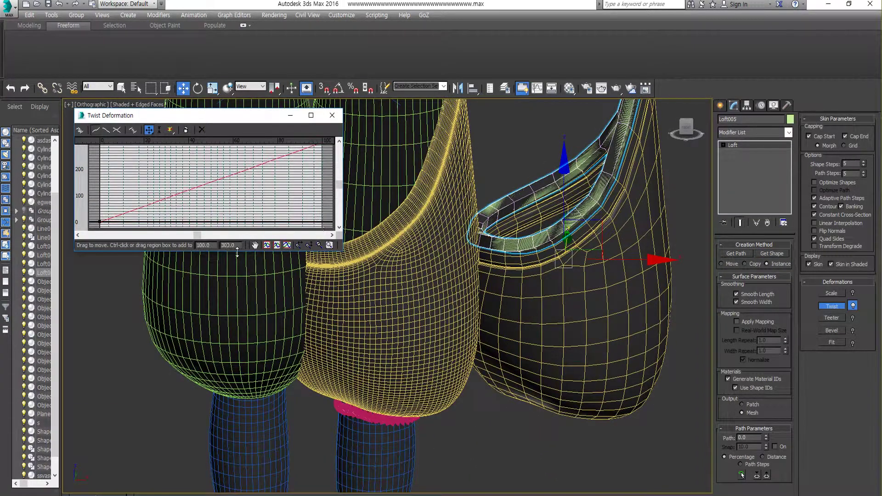
{"action": "key", "text": "Return"}
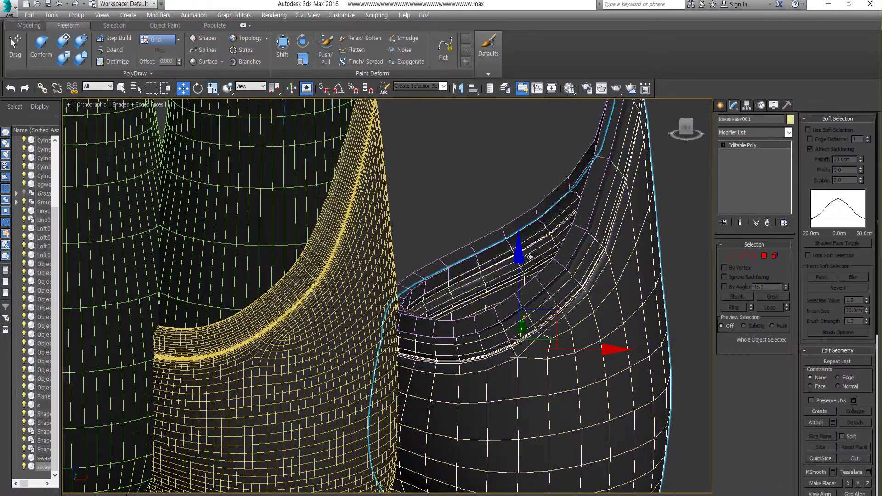
Step: Hide the twisted loft, adjust the Shape005 rim spline with edged-face shading, then reselect Loft005
{"action": "key", "text": "Delete"}
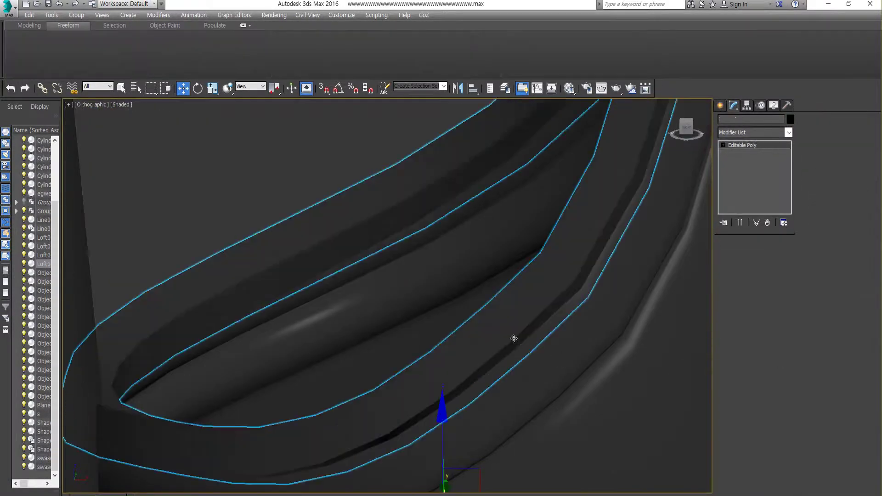
{"action": "left_click", "coordinate": [511, 332]}
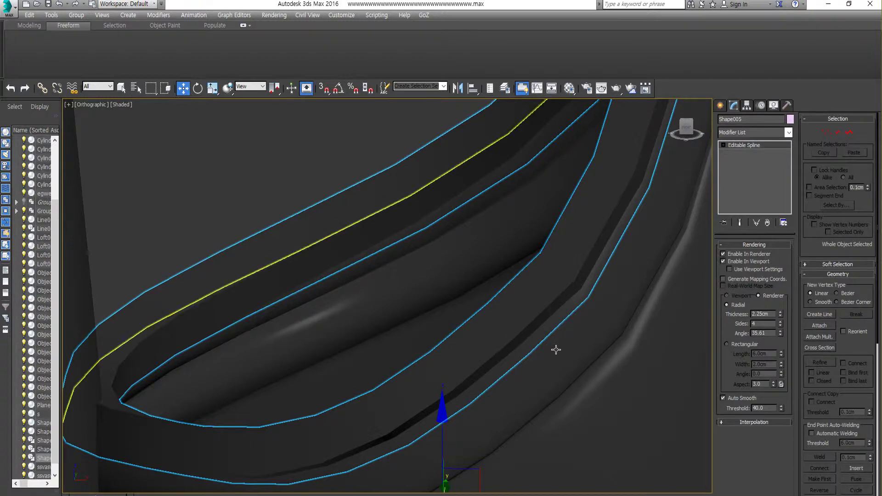
{"action": "left_click", "coordinate": [720, 105]}
{"action": "key", "text": "F4"}
{"action": "left_click", "coordinate": [734, 105]}
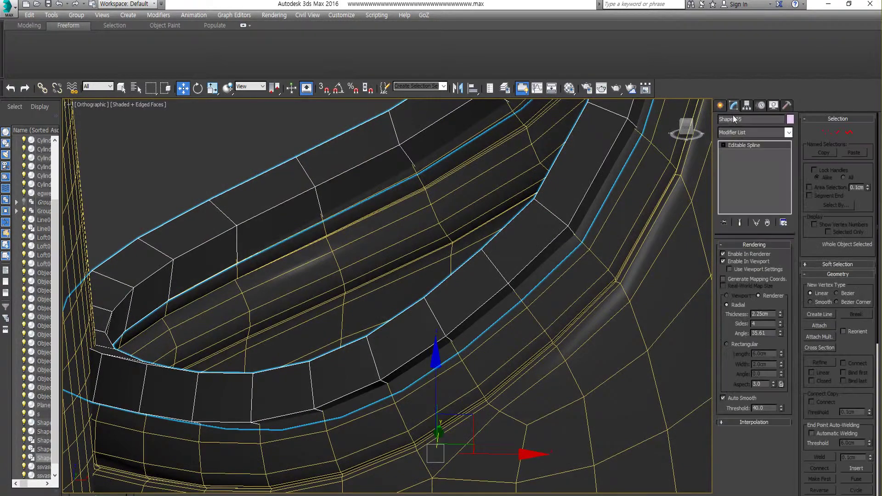
{"action": "left_click", "coordinate": [720, 105]}
{"action": "left_click", "coordinate": [734, 106]}
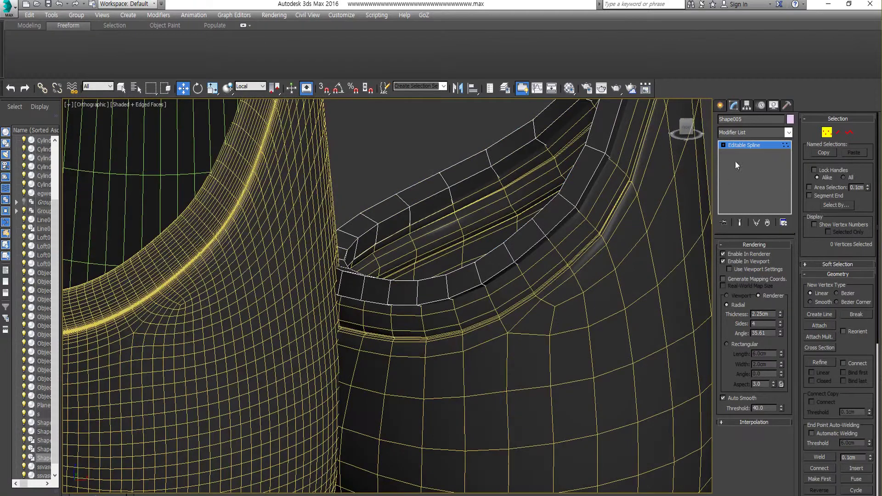
{"action": "mouse_move", "coordinate": [505, 211]}
{"action": "middle_mouse_down"}
{"action": "mouse_move", "coordinate": [527, 189]}
{"action": "mouse_move", "coordinate": [516, 240]}
{"action": "middle_mouse_up"}
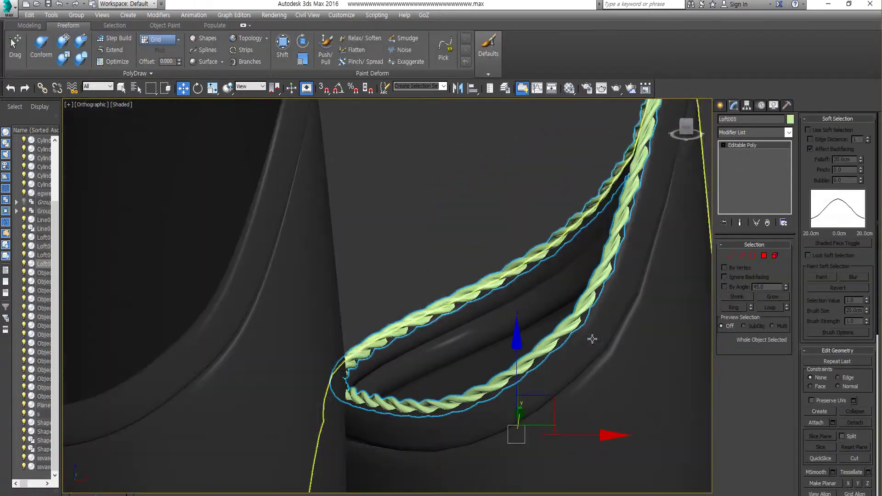
{"action": "left_click", "coordinate": [743, 133]}
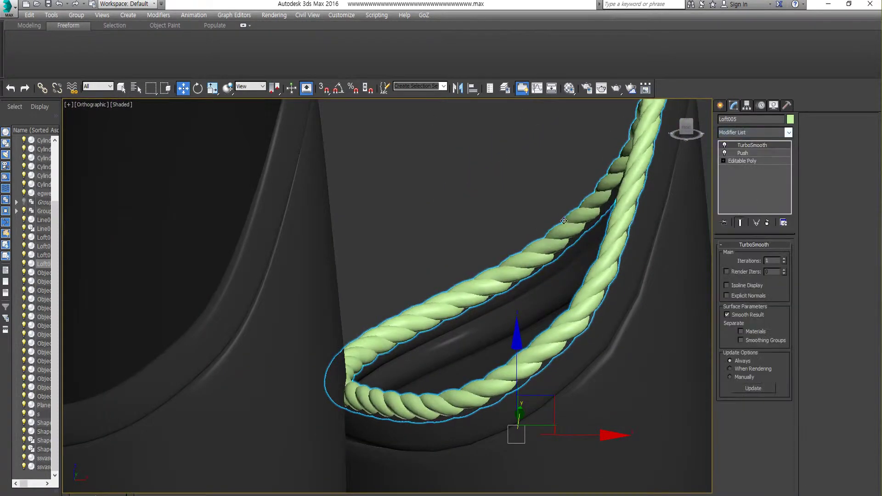
Step: Add TurboSmooth to the rope, switch to Front view, and send it to ZBrush
{"action": "left_click", "coordinate": [744, 133]}
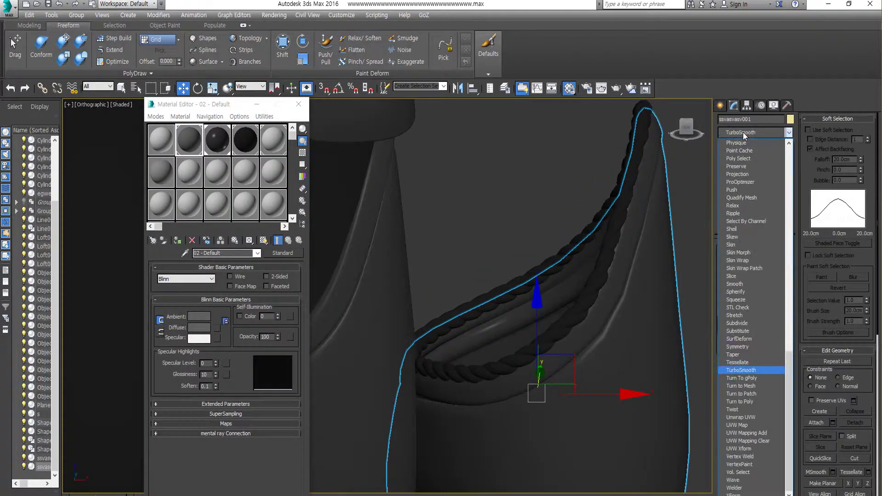
{"action": "left_click", "coordinate": [689, 131]}
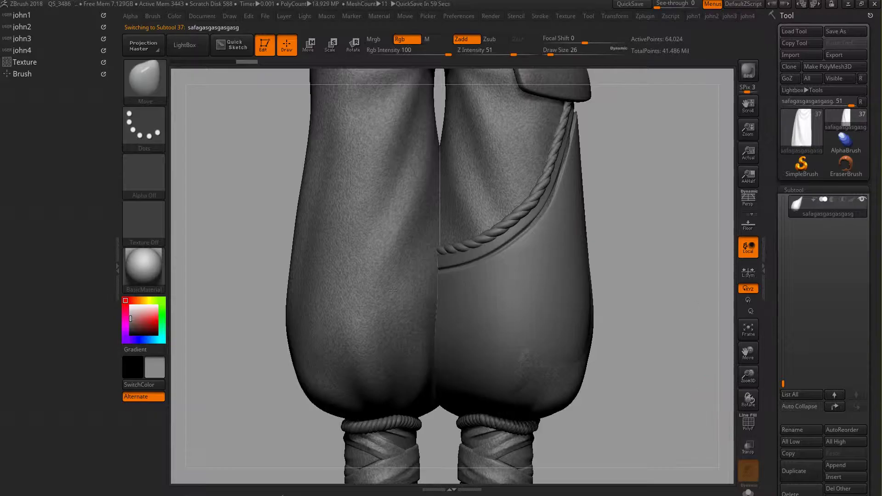
{"action": "left_click", "coordinate": [803, 202]}
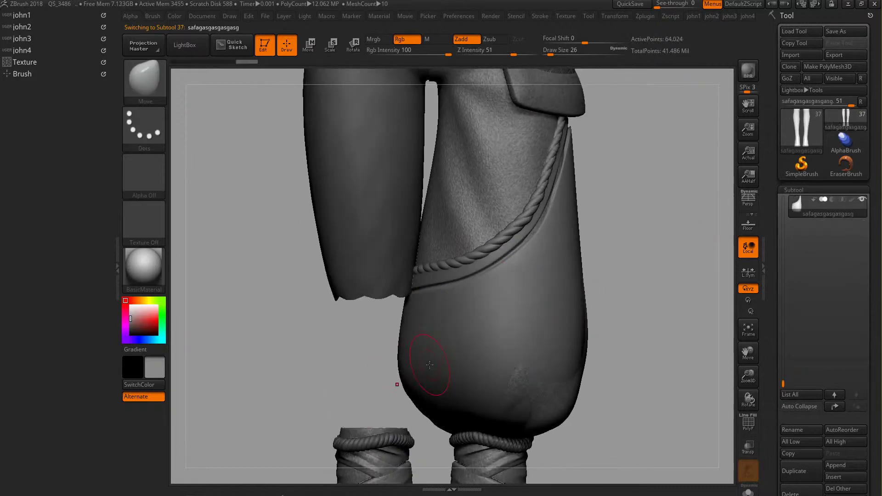
Step: Split off the hidden flap, mask below the rope with a MaskPen Curve, and Project All
{"action": "left_click", "coordinate": [806, 206]}
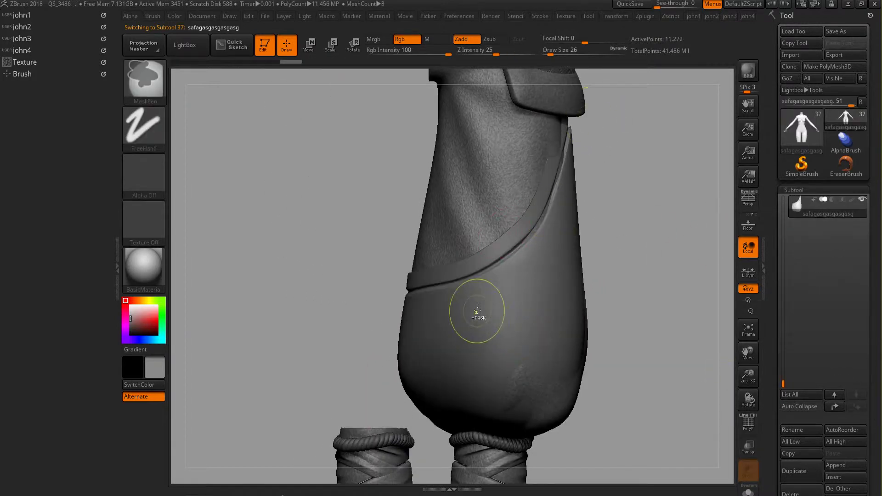
{"action": "key", "text": "space"}
{"action": "left_click", "coordinate": [517, 491]}
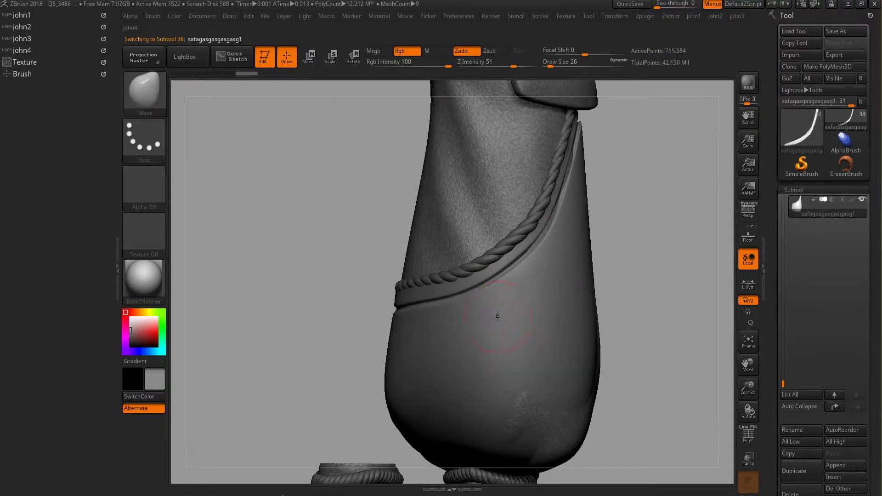
{"action": "left_click_drag", "start_coordinate": [498, 317], "coordinate": [227, 239]}
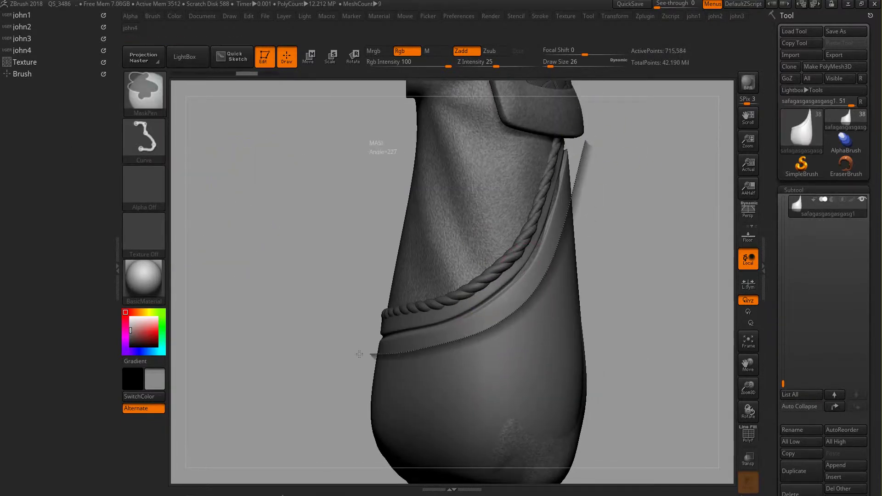
{"action": "left_click", "coordinate": [509, 360], "text": "ctrl"}
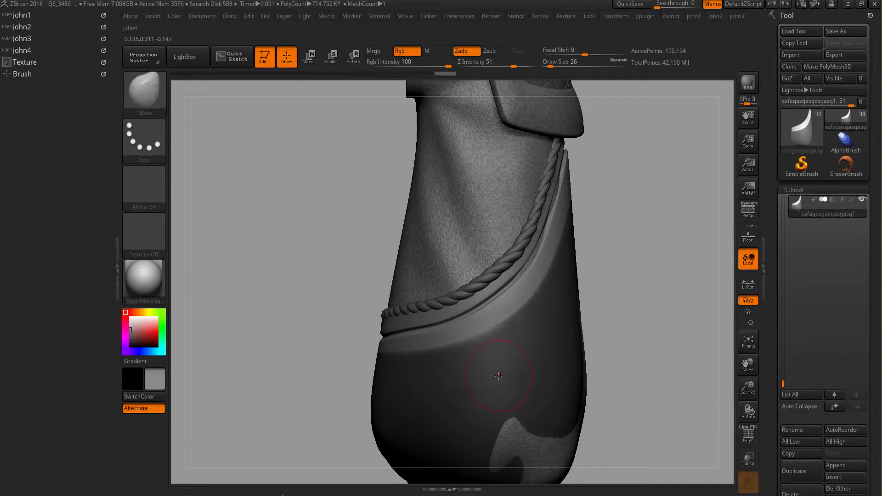
{"action": "left_click", "coordinate": [461, 363]}
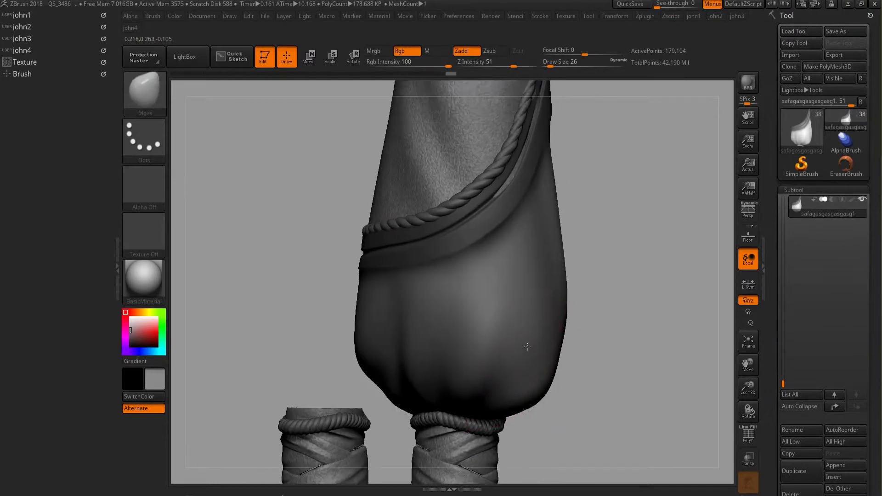
{"action": "left_click", "coordinate": [798, 208]}
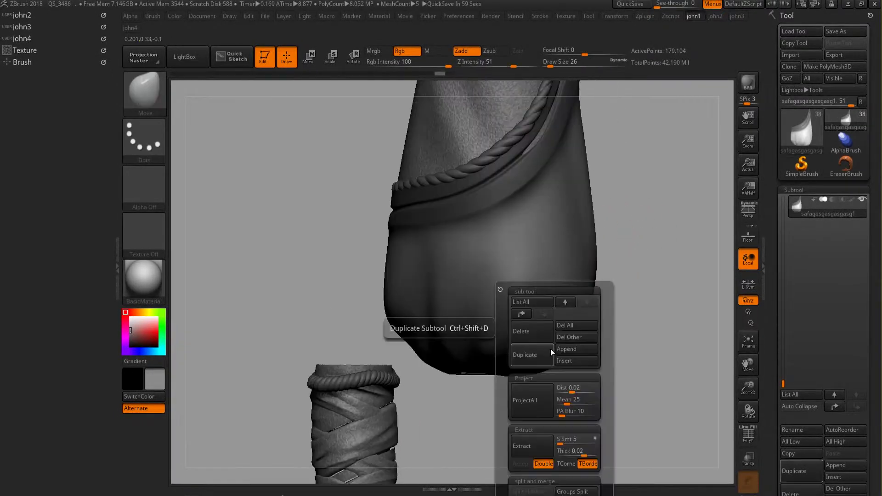
Step: Smooth the jagged pocket-opening edge into a soft fold with the Smooth brush
{"action": "scroll", "coordinate": [814, 379], "scroll_direction": "down", "scroll_amount": 10}
{"action": "left_click", "coordinate": [815, 379]}
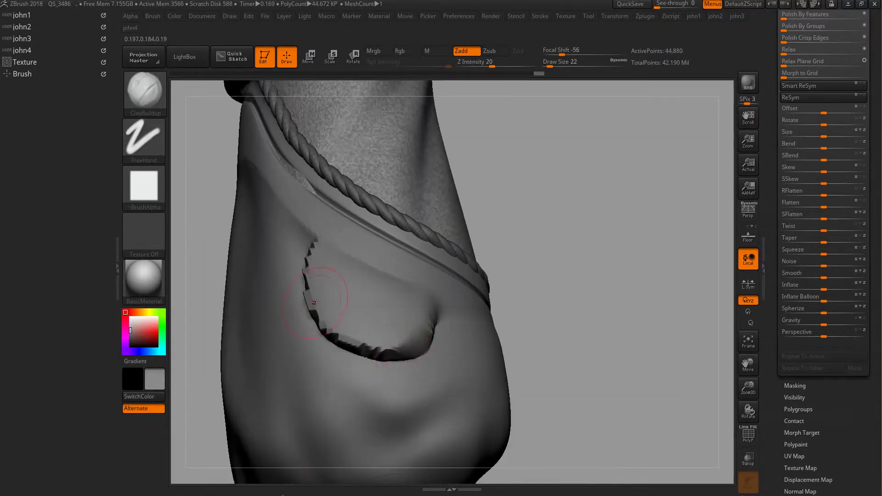
{"action": "left_click_drag", "start_coordinate": [314, 302], "coordinate": [415, 337], "text": "shift"}
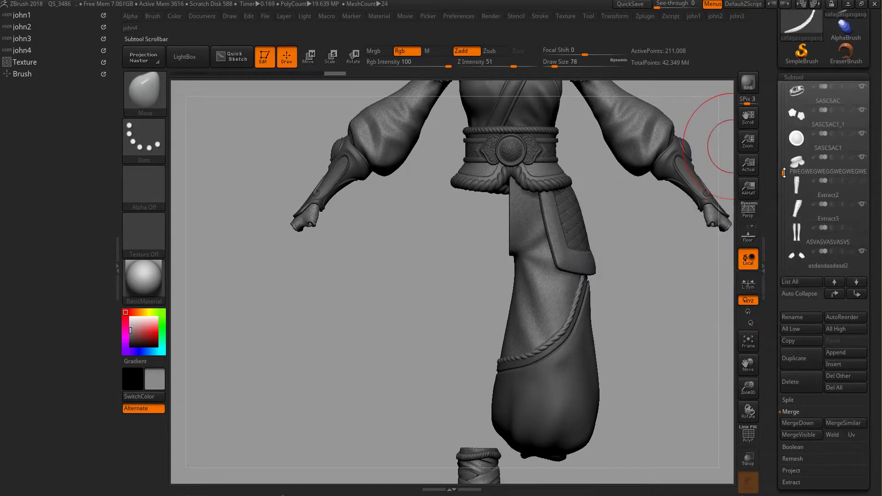
Step: Append a mirrored copy of the subtool via SubTool Master Mirror, making 19 subtools
{"action": "left_click_drag", "start_coordinate": [783, 183], "coordinate": [784, 115]}
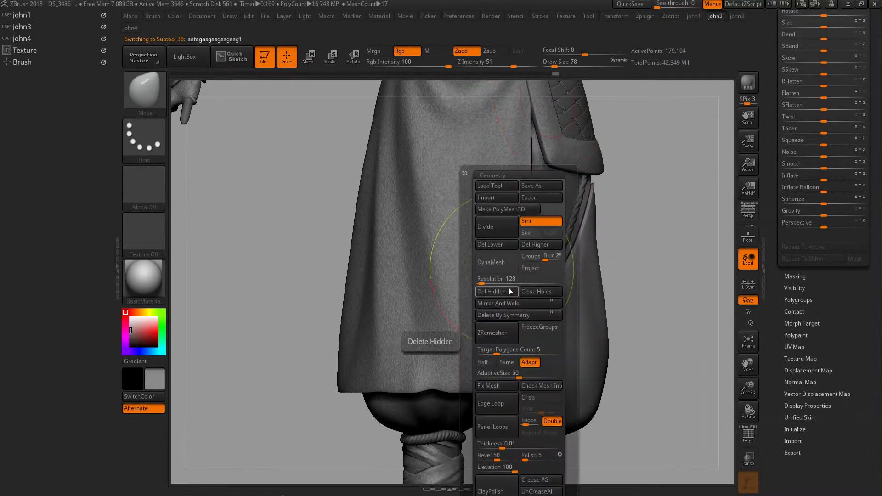
{"action": "left_click_drag", "start_coordinate": [850, 240], "coordinate": [850, 414]}
{"action": "left_click", "coordinate": [641, 17]}
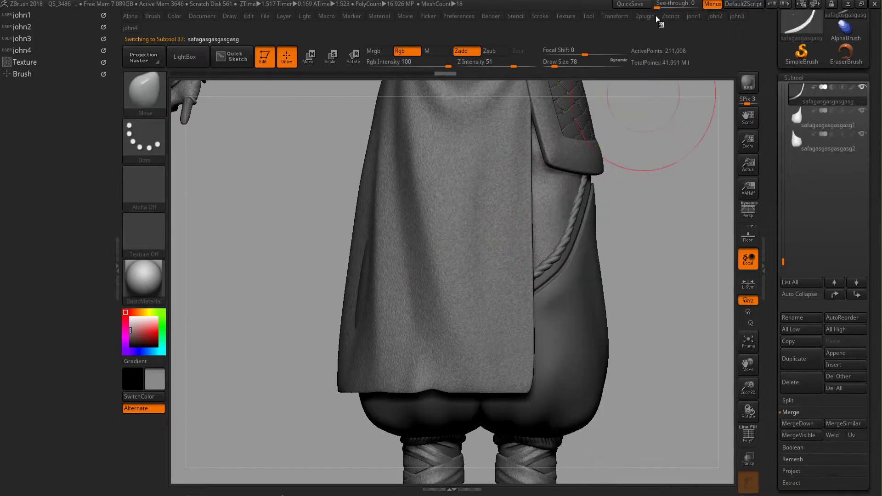
{"action": "left_click", "coordinate": [645, 16]}
{"action": "left_click", "coordinate": [716, 221]}
{"action": "left_click", "coordinate": [389, 248]}
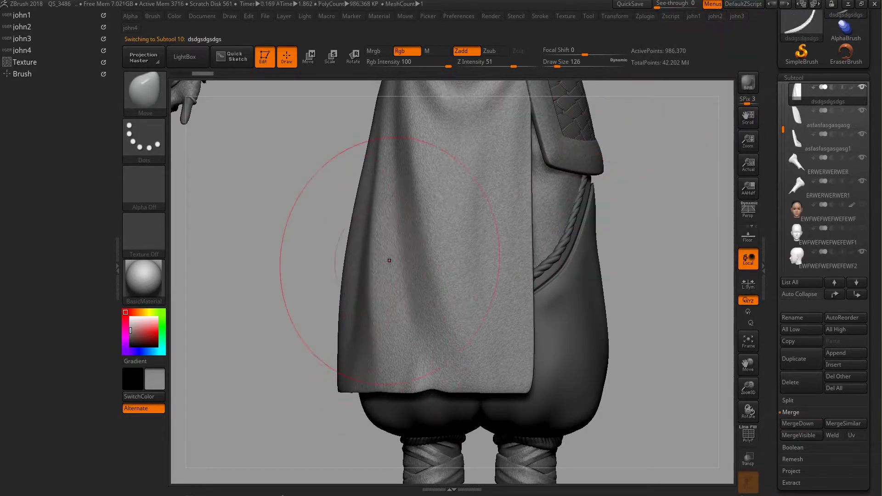
{"action": "mouse_move", "coordinate": [389, 261]}
{"action": "left_mouse_down", "text": "alt"}
{"action": "mouse_move", "coordinate": [340, 197]}
{"action": "mouse_move", "coordinate": [423, 291]}
{"action": "mouse_move", "coordinate": [365, 302]}
{"action": "left_mouse_up", "text": "alt"}
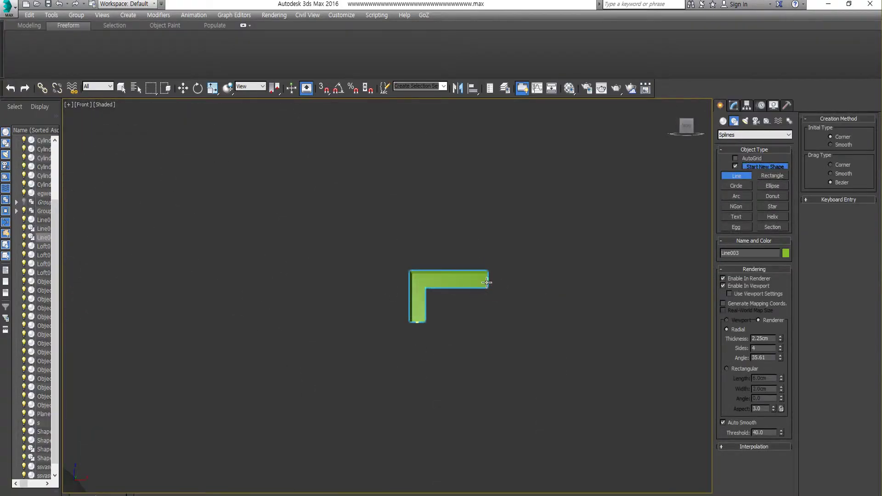
{"action": "type", "text": "0"}
Step: Set the spline's corner angle, convert it to Editable Poly, and raise the top centre edges into a peak
{"action": "key", "text": "Return"}
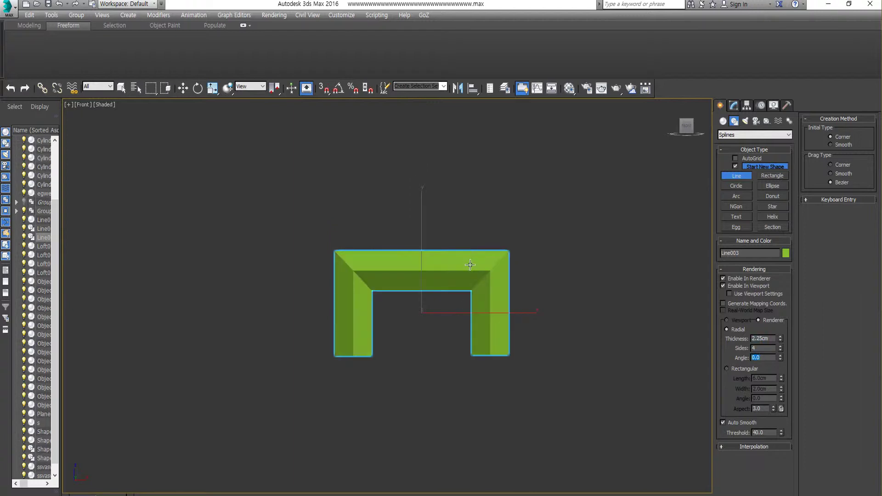
{"action": "right_click", "coordinate": [412, 262]}
{"action": "left_click", "coordinate": [549, 377]}
{"action": "scroll", "coordinate": [577, 368], "scroll_direction": "up", "scroll_amount": 3}
{"action": "middle_click_drag", "start_coordinate": [577, 368], "coordinate": [631, 424]}
{"action": "double_click", "coordinate": [450, 271]}
{"action": "left_click_drag", "start_coordinate": [451, 271], "coordinate": [451, 229]}
{"action": "key", "text": "F4"}
Step: Adjust the right-leg vertices and select the four bottom edges of the legs
{"action": "scroll", "coordinate": [649, 305], "scroll_direction": "down", "scroll_amount": 2}
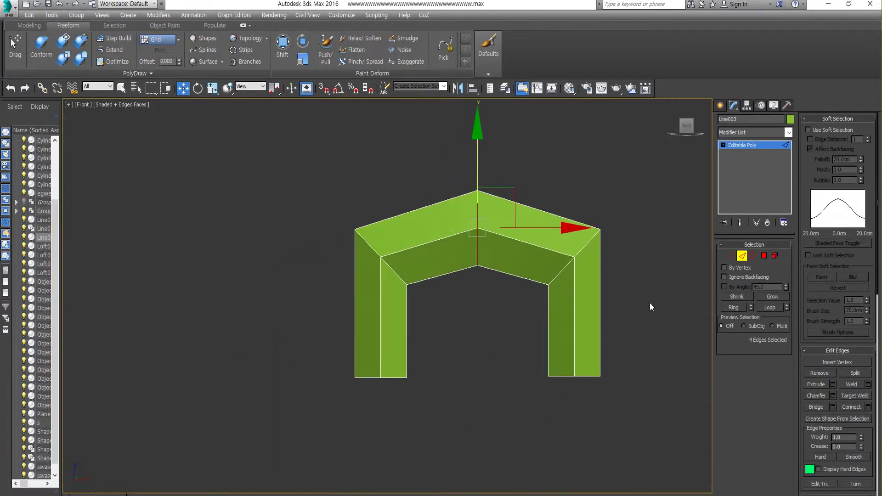
{"action": "key", "text": "1"}
{"action": "left_click_drag", "start_coordinate": [528, 211], "coordinate": [637, 429]}
{"action": "key", "text": "1"}
{"action": "scroll", "coordinate": [478, 285], "scroll_direction": "down", "scroll_amount": 3}
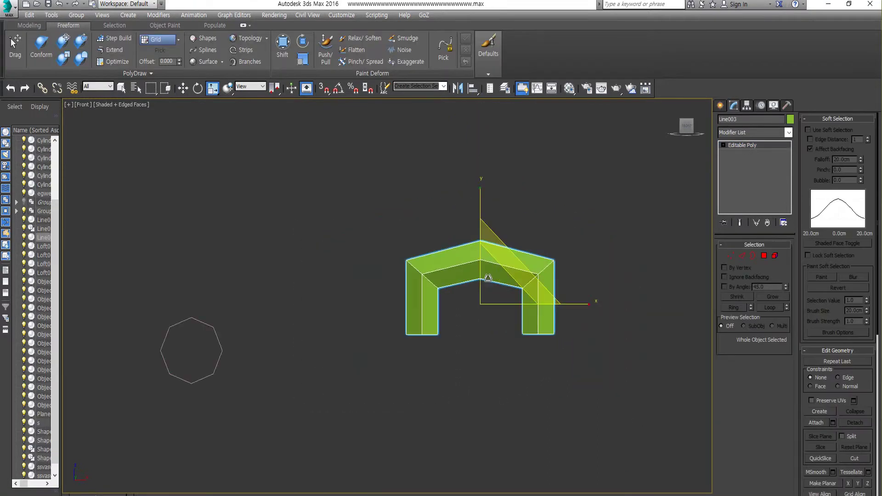
{"action": "scroll", "coordinate": [478, 285], "scroll_direction": "up", "scroll_amount": 2}
{"action": "key", "text": "e"}
{"action": "key", "text": "2"}
{"action": "scroll", "coordinate": [527, 342], "scroll_direction": "up", "scroll_amount": 4}
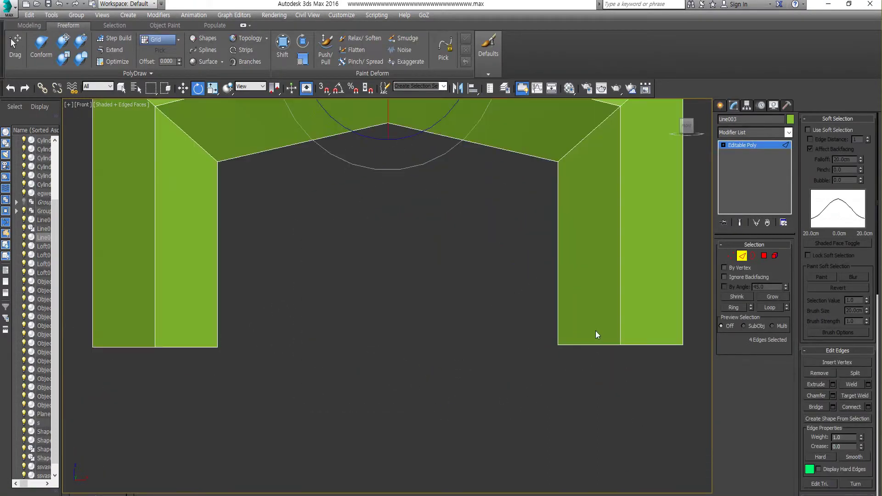
{"action": "left_click_drag", "start_coordinate": [698, 358], "coordinate": [83, 333]}
{"action": "key", "text": "w"}
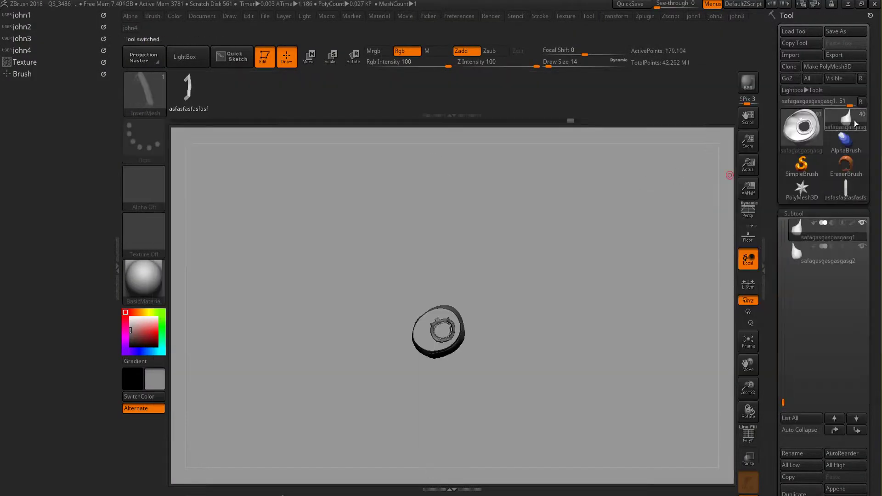
Step: Mirror the visible subtools via SubTool Master, enable Curve stroke, and choose the InsertMesh stitch brush
{"action": "left_click", "coordinate": [645, 16]}
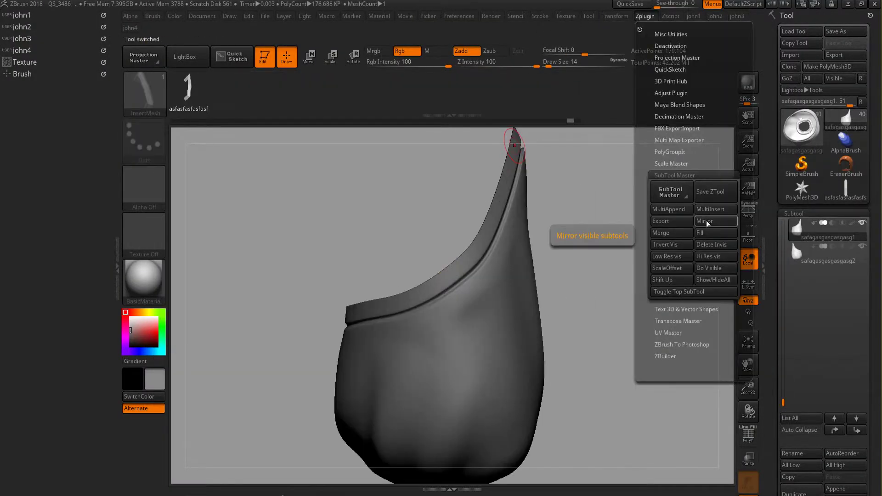
{"action": "left_click", "coordinate": [707, 220]}
{"action": "left_click", "coordinate": [561, 76]}
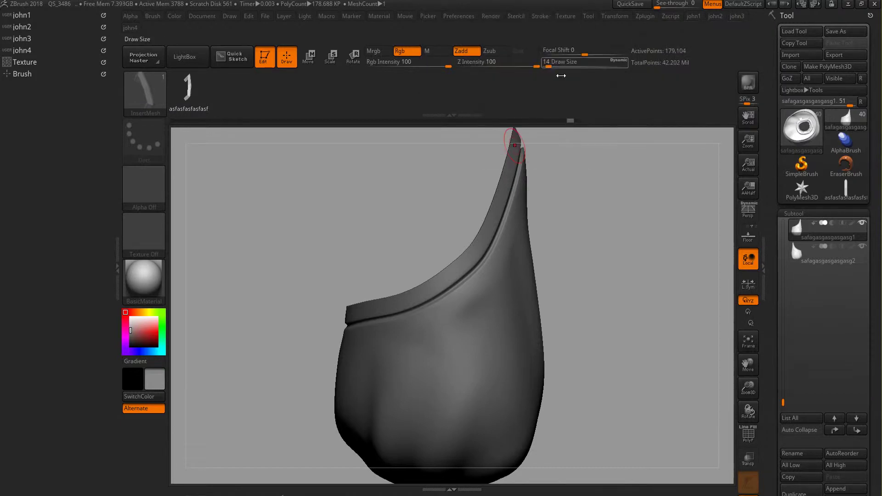
{"action": "left_click", "coordinate": [540, 16]}
{"action": "left_click", "coordinate": [563, 214]}
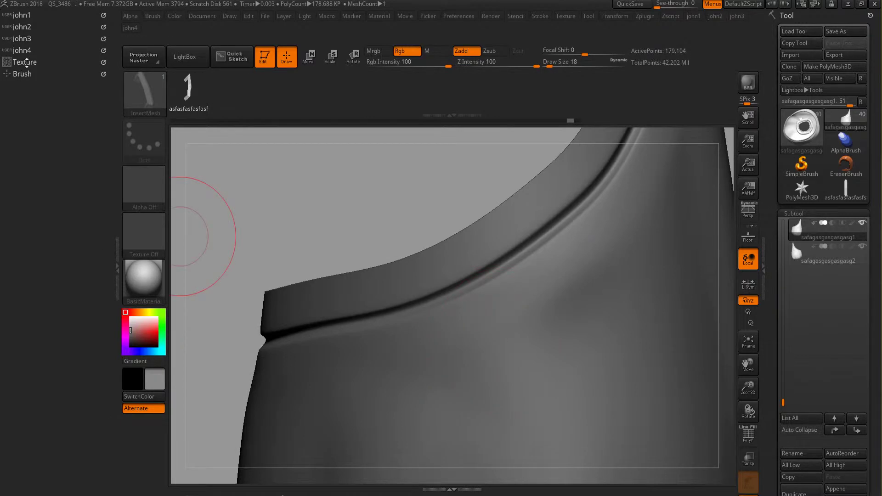
{"action": "left_click", "coordinate": [28, 74]}
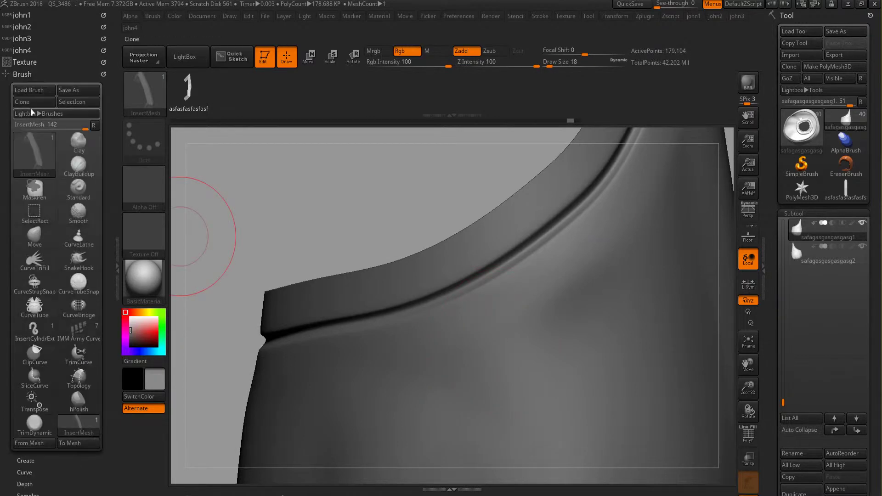
{"action": "scroll", "coordinate": [86, 411], "scroll_direction": "down", "scroll_amount": 3}
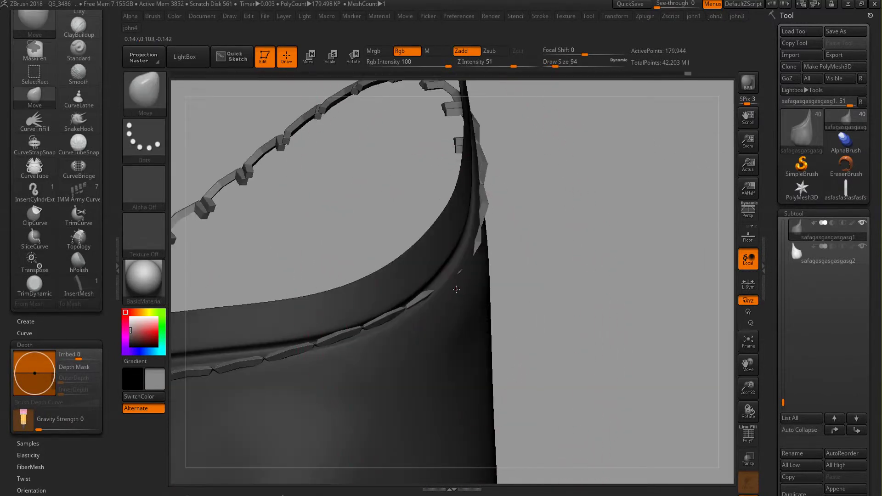
Step: Orbit in close around the rim and pointed tip, then turn toward the rope seam
{"action": "left_click_drag", "start_coordinate": [421, 327], "coordinate": [524, 191]}
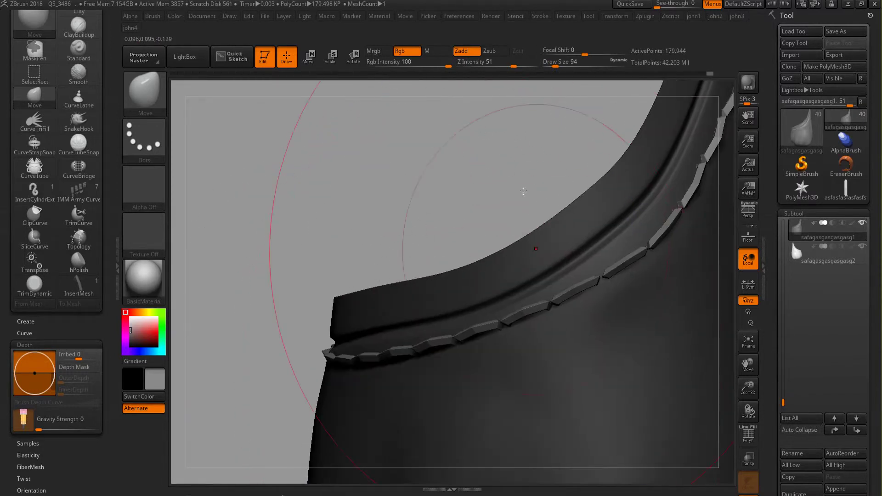
{"action": "mouse_move", "coordinate": [502, 360]}
{"action": "left_mouse_down"}
{"action": "mouse_move", "coordinate": [479, 320]}
{"action": "mouse_move", "coordinate": [526, 334]}
{"action": "mouse_move", "coordinate": [489, 272]}
{"action": "mouse_move", "coordinate": [408, 278]}
{"action": "mouse_move", "coordinate": [572, 290]}
{"action": "left_mouse_up"}
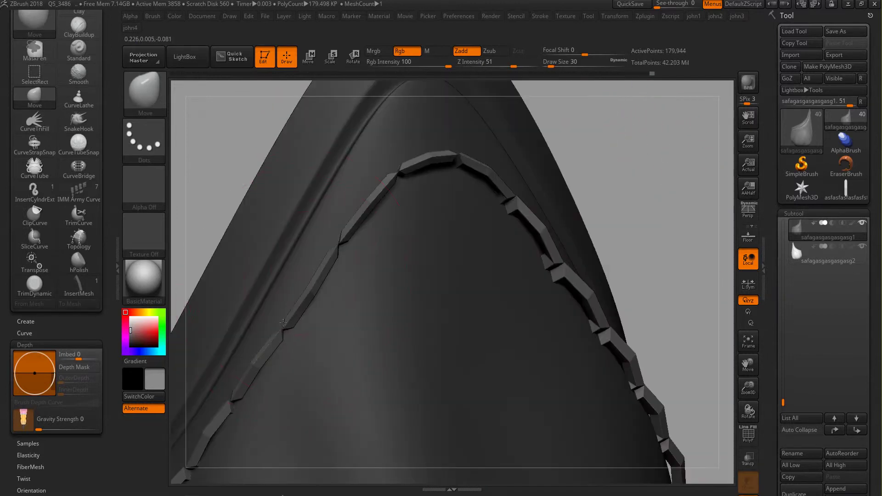
{"action": "mouse_move", "coordinate": [582, 275]}
{"action": "left_mouse_down", "text": "shift"}
{"action": "mouse_move", "coordinate": [515, 258]}
{"action": "mouse_move", "coordinate": [325, 286]}
{"action": "mouse_move", "coordinate": [476, 355]}
{"action": "mouse_move", "coordinate": [545, 348]}
{"action": "mouse_move", "coordinate": [536, 292]}
{"action": "mouse_move", "coordinate": [394, 276]}
{"action": "mouse_move", "coordinate": [410, 320]}
{"action": "mouse_move", "coordinate": [769, 425]}
{"action": "left_mouse_up", "text": "shift"}
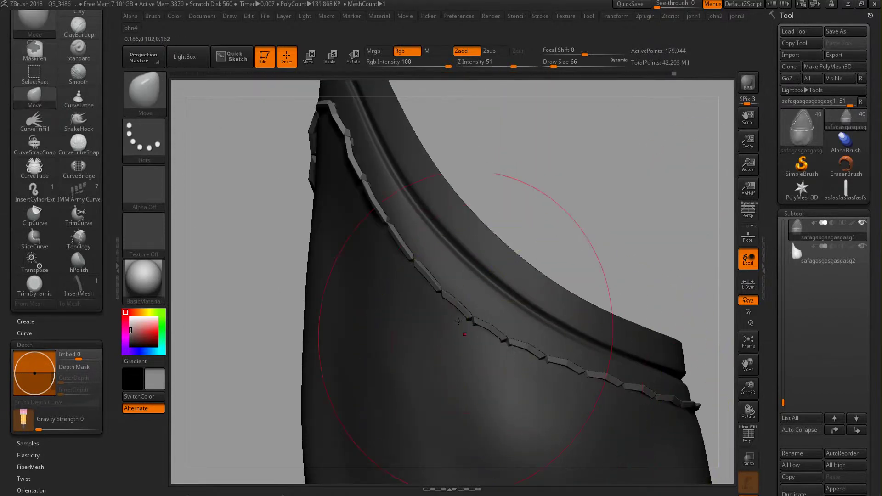
{"action": "mouse_move", "coordinate": [458, 320]}
{"action": "left_mouse_down"}
{"action": "mouse_move", "coordinate": [433, 205]}
{"action": "mouse_move", "coordinate": [516, 276]}
{"action": "left_mouse_up"}
{"action": "scroll", "coordinate": [823, 360], "scroll_direction": "down", "scroll_amount": 10}
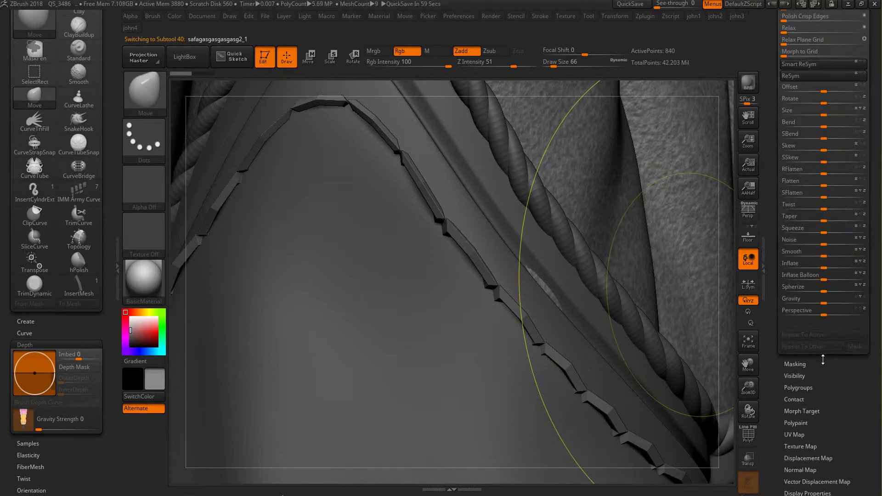
Step: Inflate the rope strap slightly with the Deformation Inflate slider
{"action": "left_click_drag", "start_coordinate": [824, 261], "coordinate": [825, 265]}
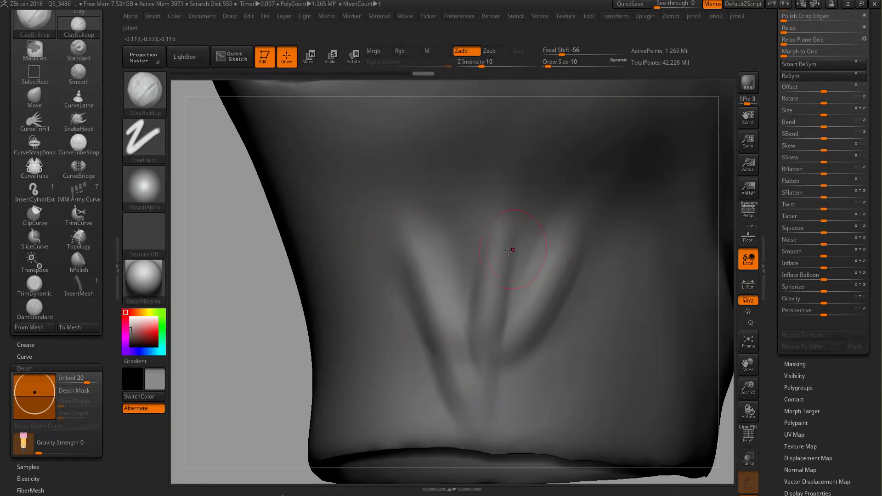
Step: Smooth the cloth creases above the rope belt and the fold under the round plate
{"action": "left_click_drag", "start_coordinate": [507, 347], "coordinate": [524, 313], "text": "shift"}
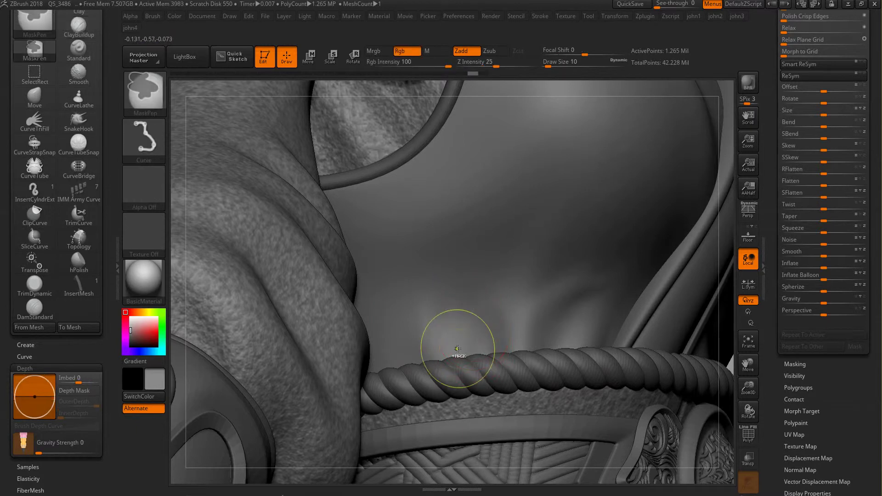
{"action": "left_click_drag", "start_coordinate": [451, 345], "coordinate": [504, 303], "text": "shift"}
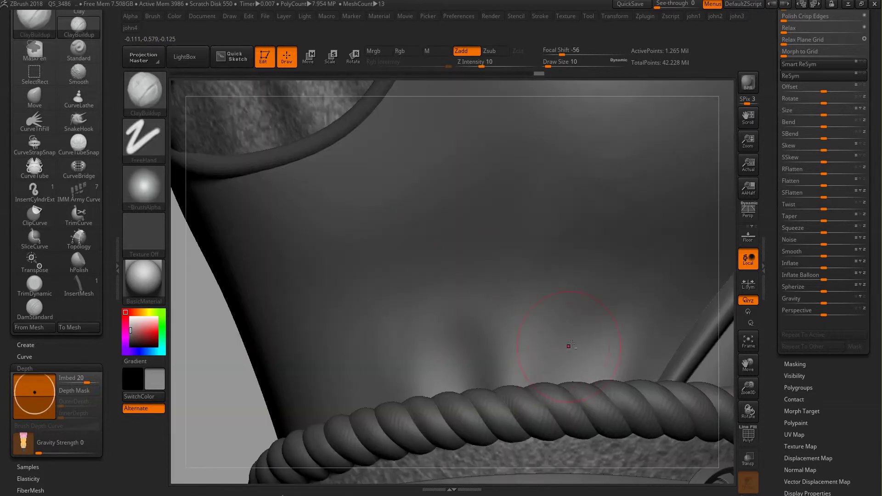
{"action": "left_click_drag", "start_coordinate": [571, 345], "coordinate": [548, 309], "text": "shift"}
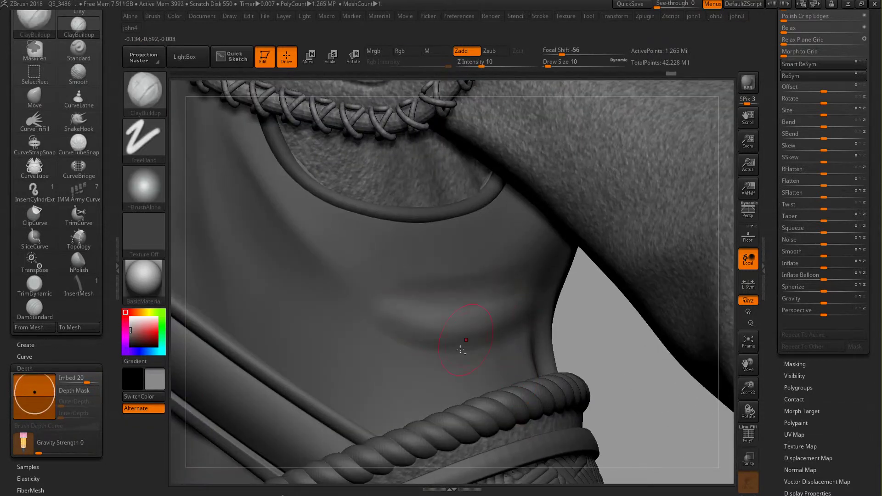
{"action": "left_click_drag", "start_coordinate": [527, 332], "coordinate": [381, 317], "text": "shift"}
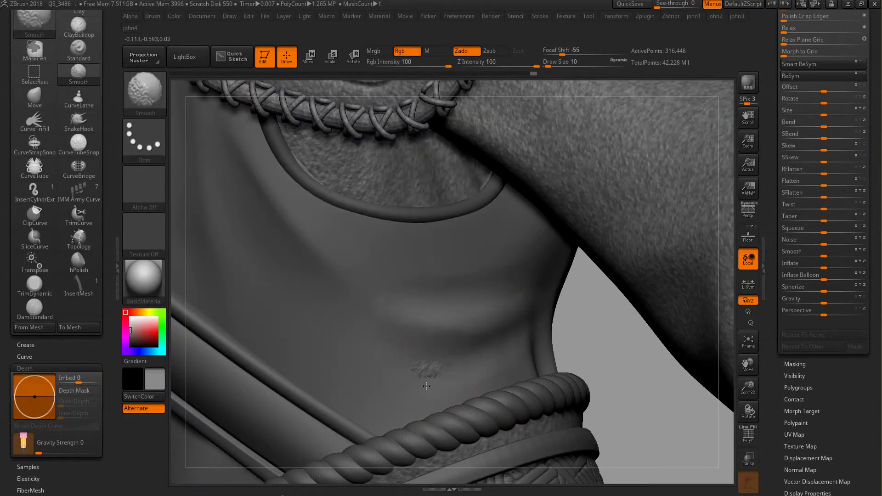
Step: Step up one subdivision level, lower Z Intensity to 5, and switch back to smoothing
{"action": "key", "text": "d"}
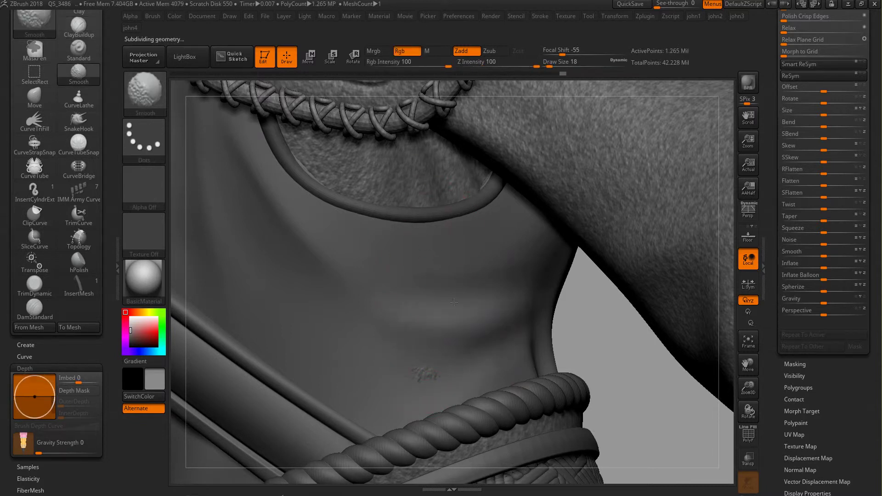
{"action": "left_click_drag", "start_coordinate": [505, 68], "coordinate": [473, 67]}
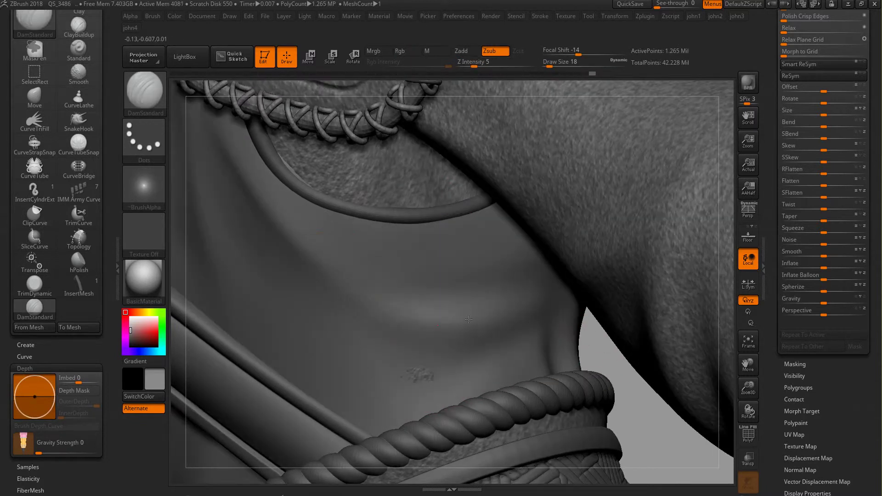
{"action": "key", "text": "shift"}
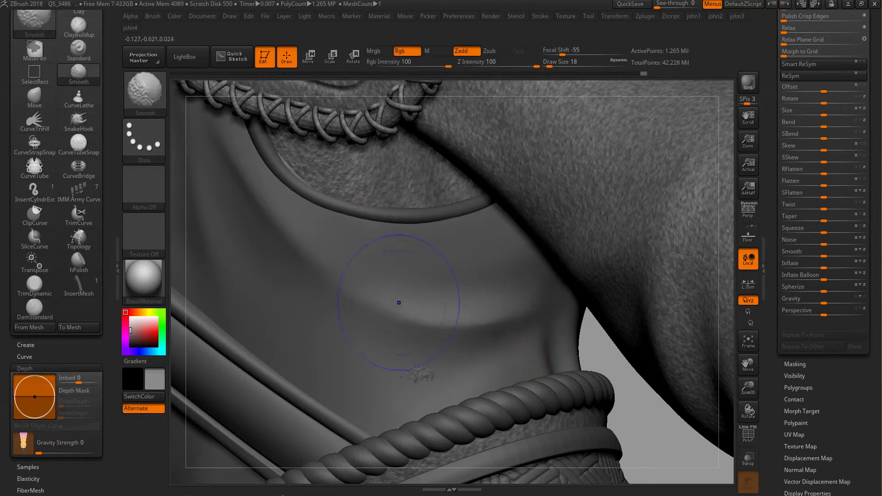